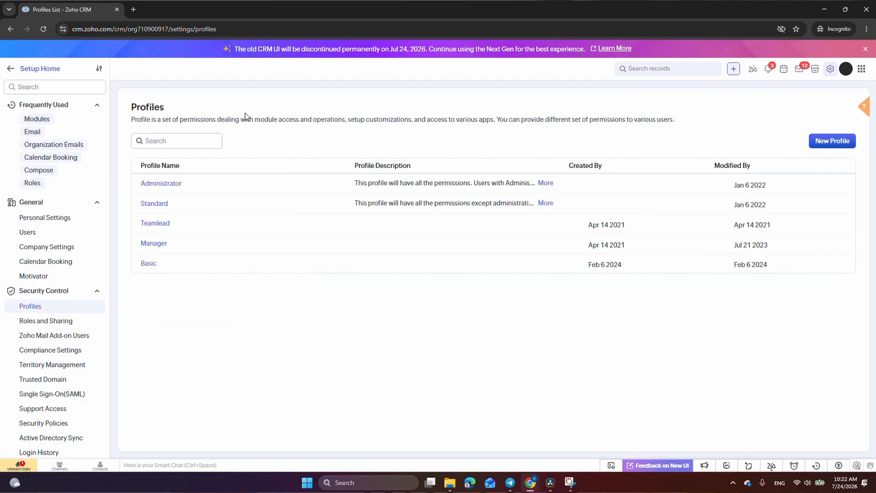
# Create a profile named intern cloned from the Standard profile and view its permissions.
pyautogui.click(176, 204)
pyautogui.click(198, 214)
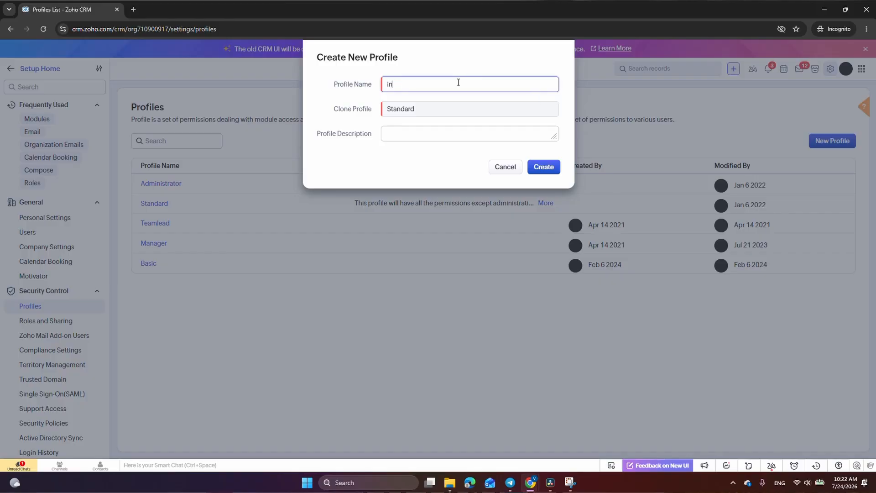
pyautogui.click(468, 135)
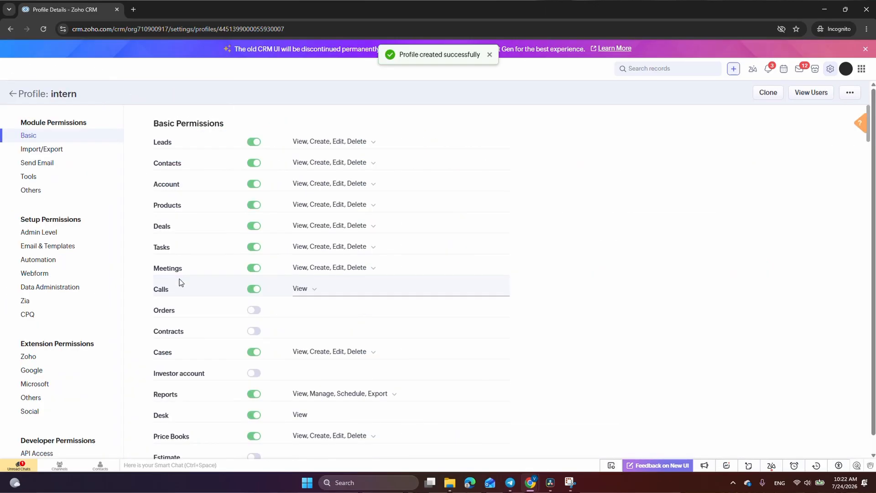
pyautogui.scroll(-3, 228, 173)
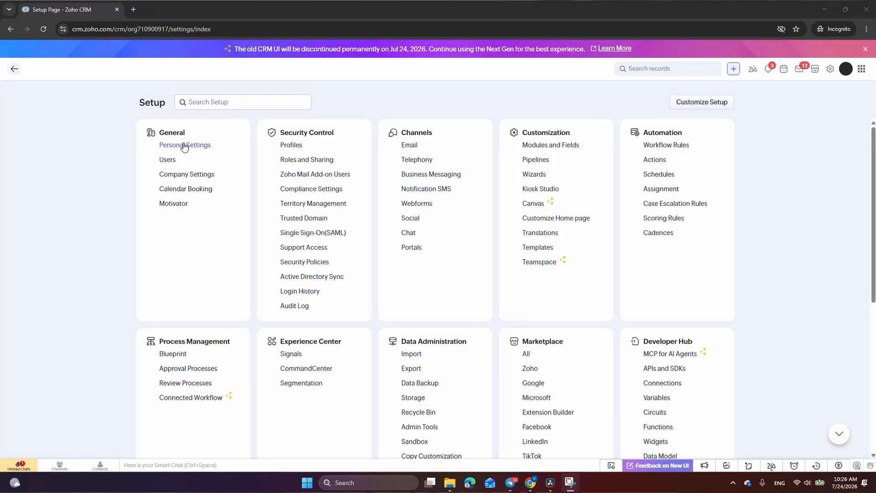
# Open the user management settings and start adding a new user.
pyautogui.click(165, 160)
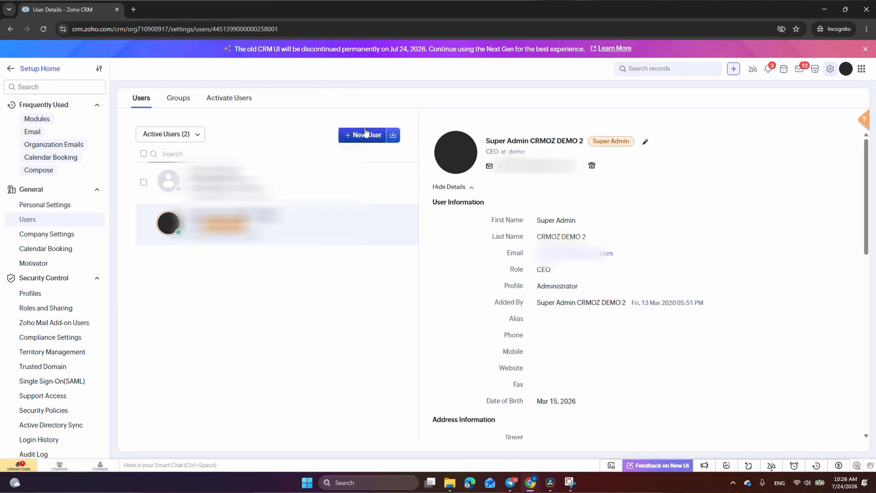
pyautogui.click(353, 136)
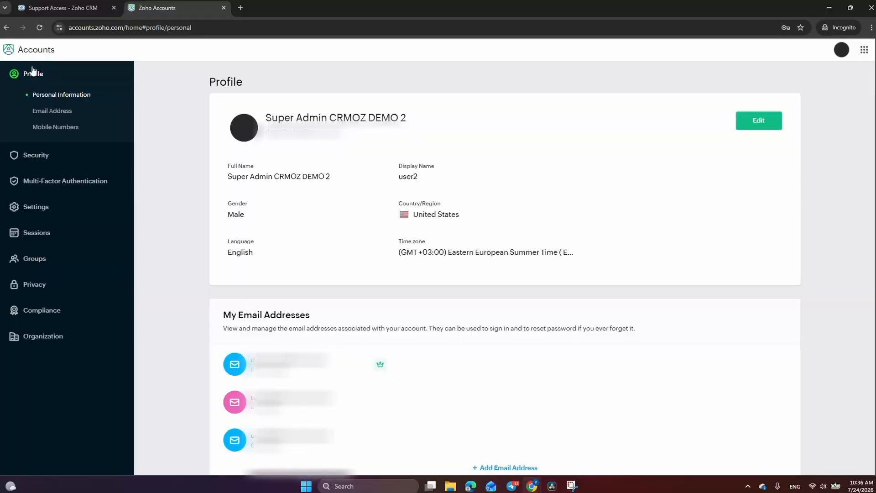
# Open the account's Allowed IP Address security settings, view the options for adding an address and close them.
pyautogui.click(28, 156)
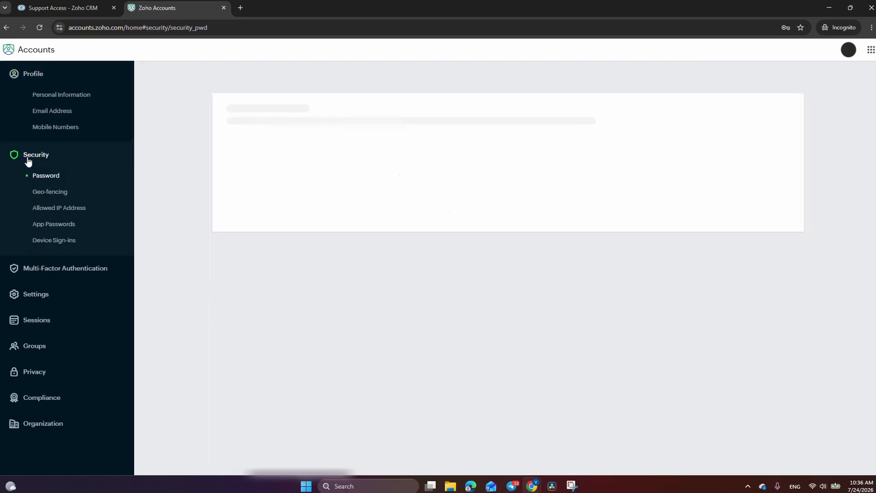
pyautogui.click(52, 153)
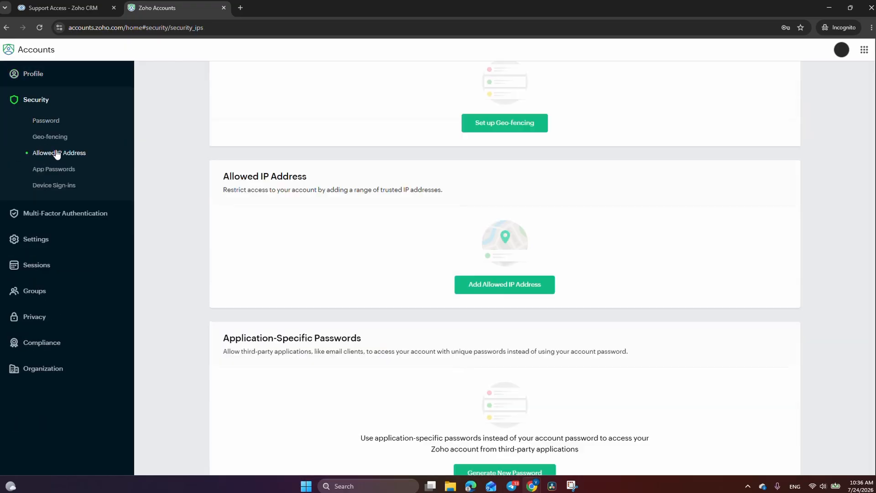
pyautogui.click(498, 200)
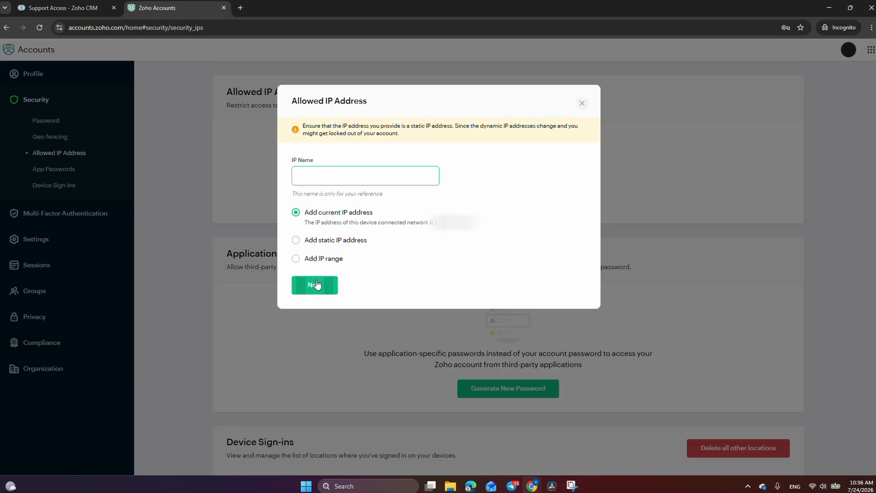
pyautogui.click(586, 105)
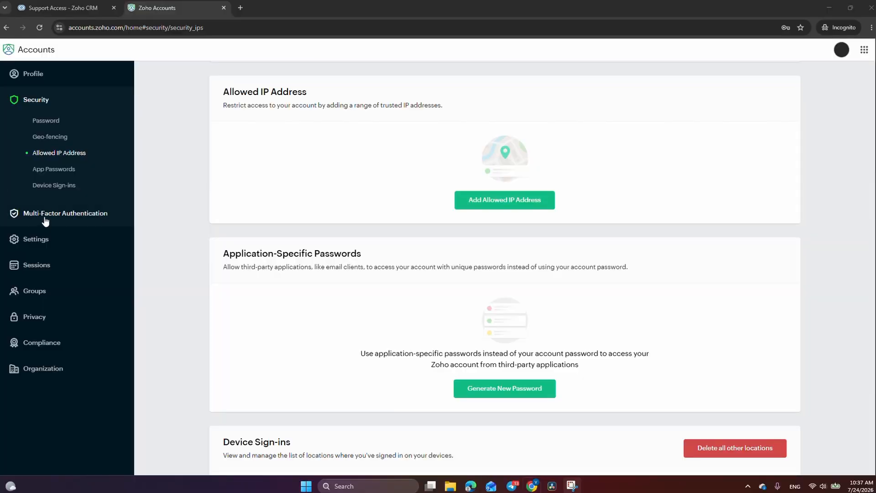
# Open the multi-factor authentication modes and start the Zoho OneAuth setup.
pyautogui.click(45, 214)
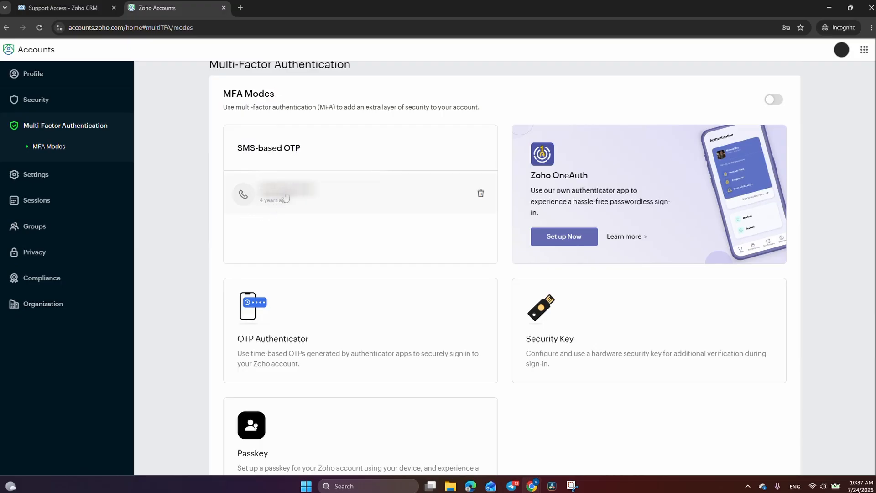
pyautogui.click(561, 242)
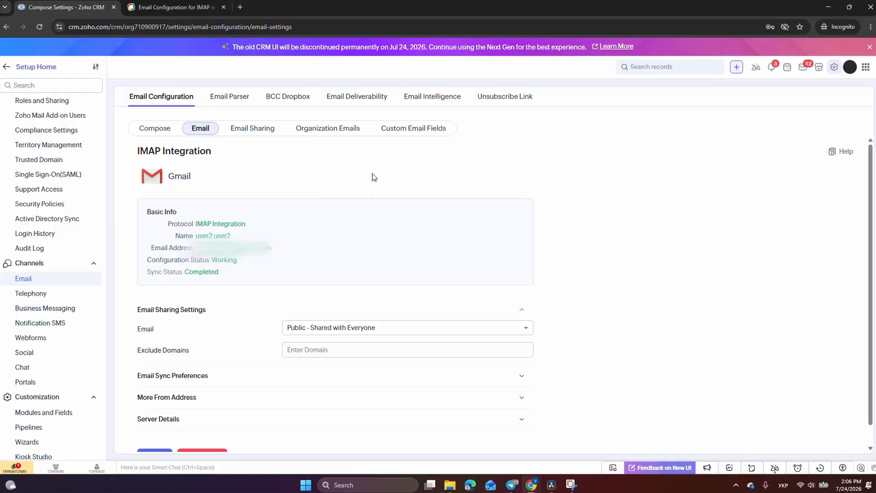
# Open the BCC Dropbox email settings and read the explanation of how it works.
pyautogui.click(290, 100)
pyautogui.scroll(-1, 136, 162)
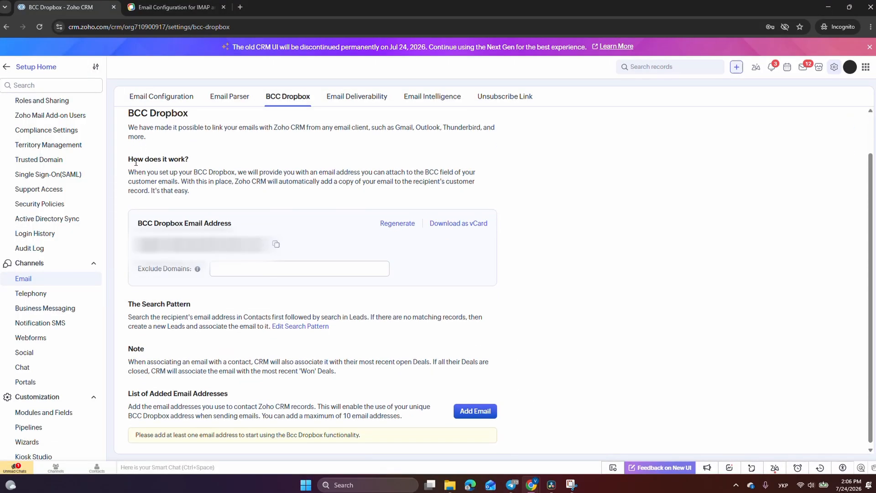
pyautogui.moveTo(210, 170); pyautogui.dragTo(291, 170)
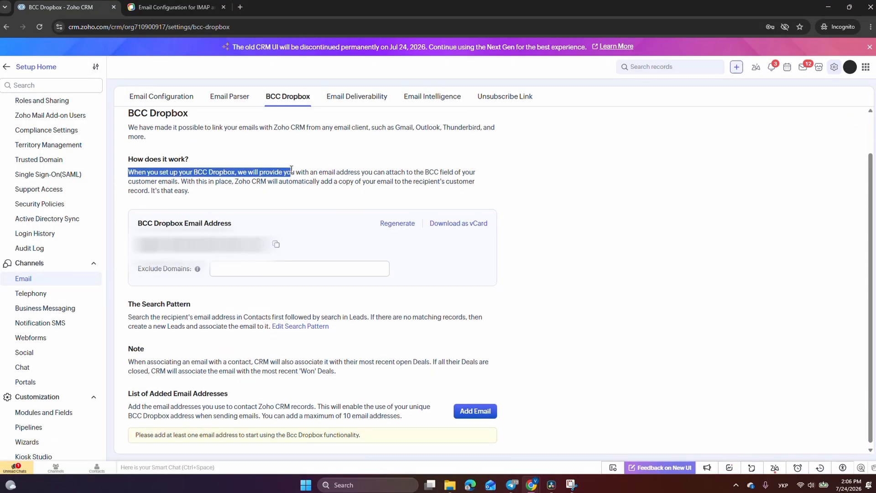
pyautogui.moveTo(362, 174); pyautogui.dragTo(145, 182)
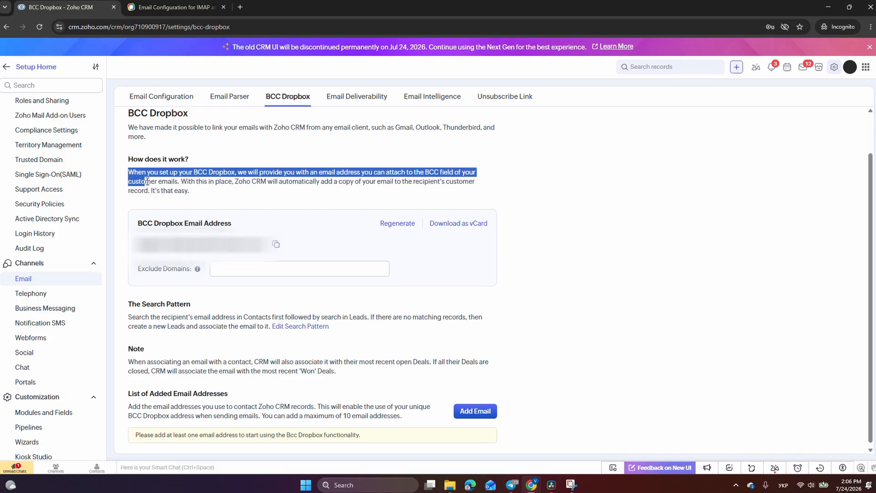
pyautogui.moveTo(410, 192); pyautogui.dragTo(223, 190)
pyautogui.click(221, 191)
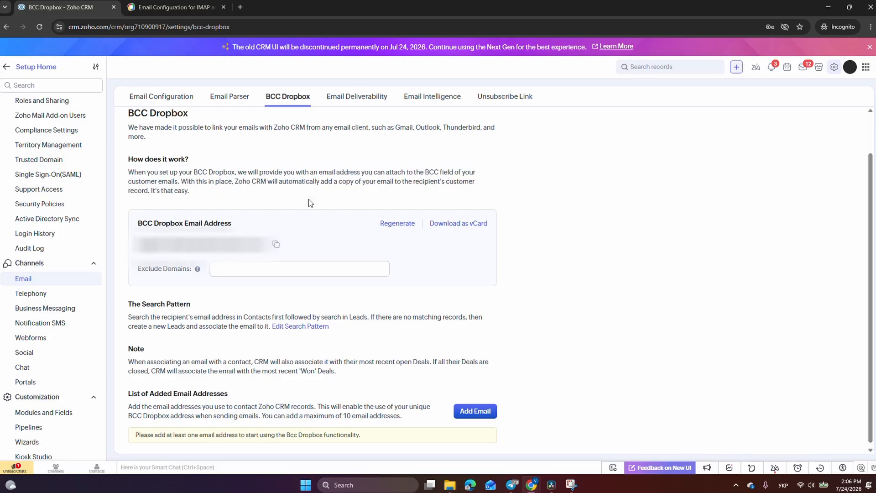
pyautogui.scroll(-1, 374, 297)
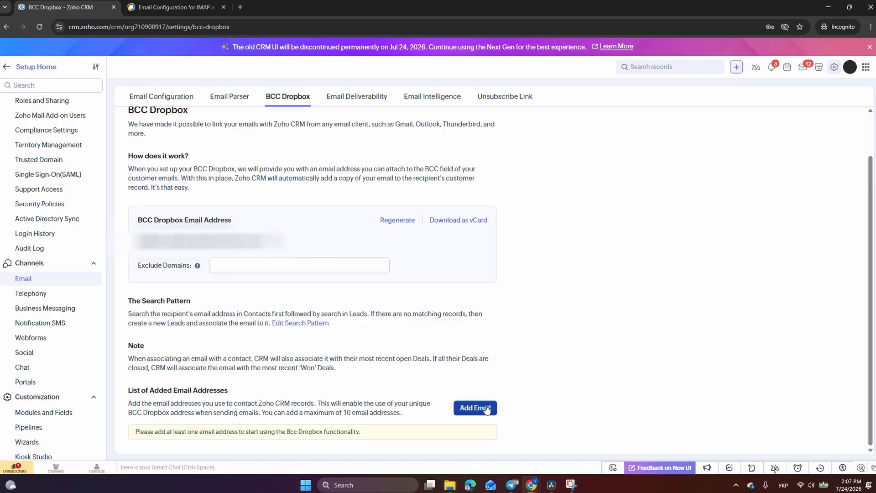
# Add the sender's email address to the BCC Dropbox list of added email addresses.
pyautogui.click(486, 408)
pyautogui.hotkey('alt', 'shift')
pyautogui.write('your email@.')
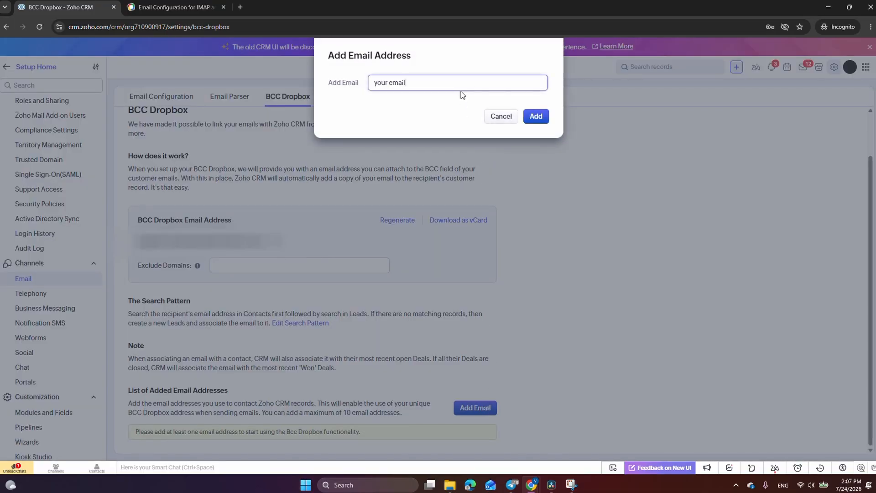
pyautogui.write('gmial.com')
pyautogui.click(536, 116)
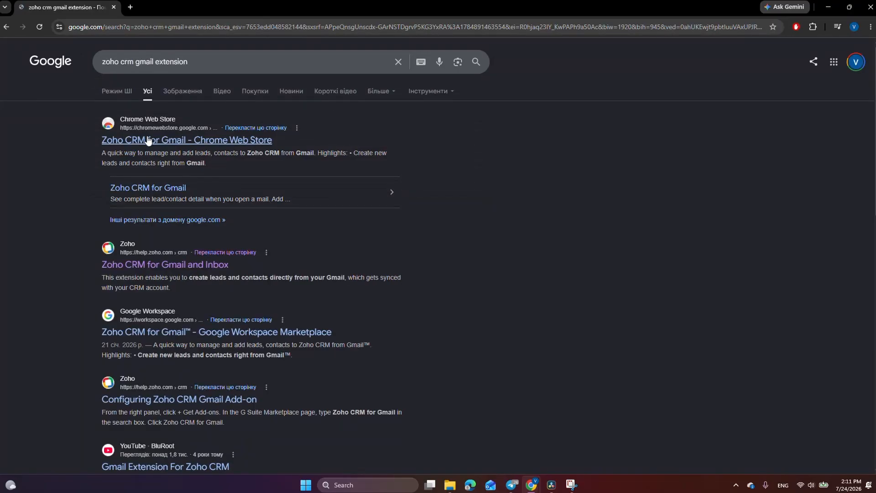
# Open the Zoho CRM for Gmail and Inbox help article from the search results and read its introduction.
pyautogui.click(138, 266)
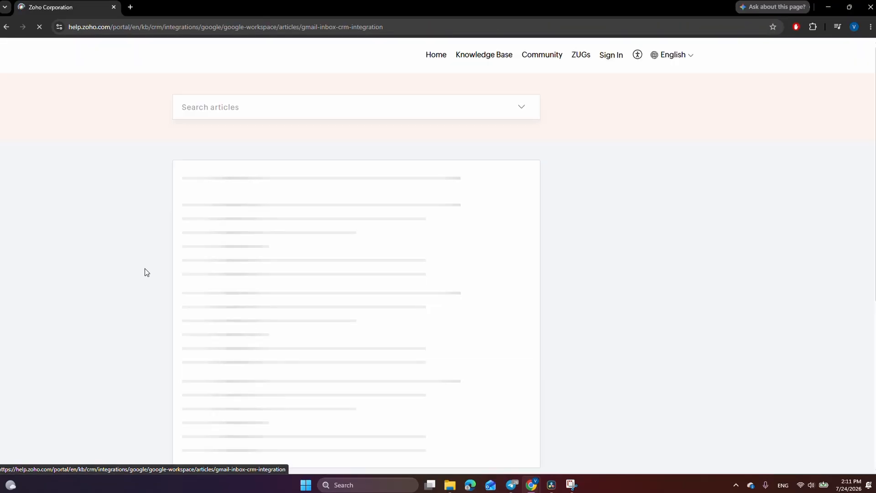
pyautogui.moveTo(182, 174); pyautogui.dragTo(440, 244)
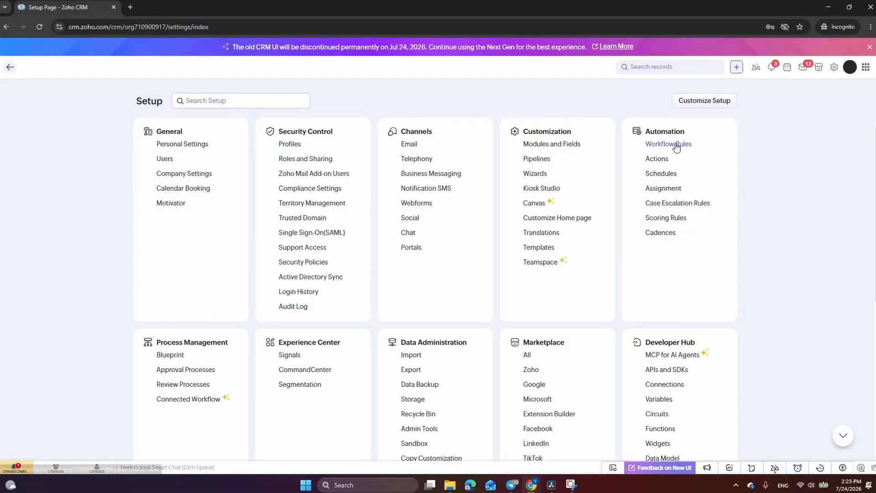
# Open the workflow rules and view the modules offered for a new rule without creating one.
pyautogui.click(670, 145)
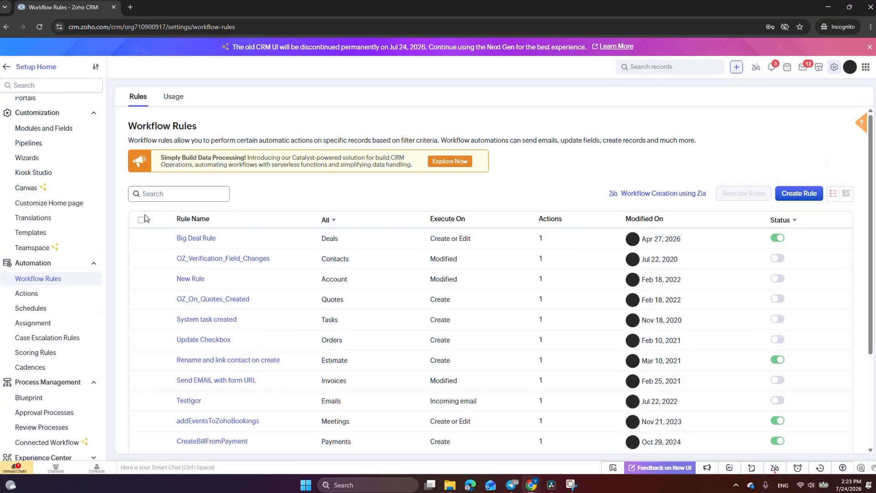
pyautogui.click(789, 193)
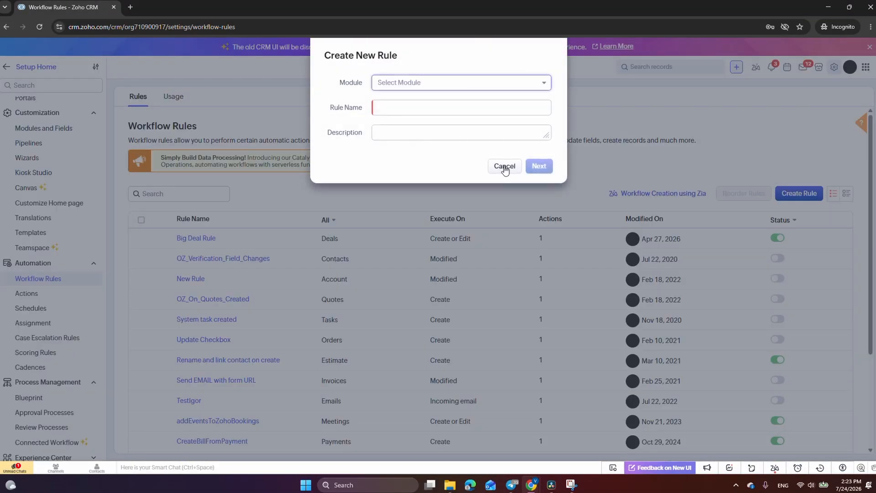
pyautogui.click(422, 85)
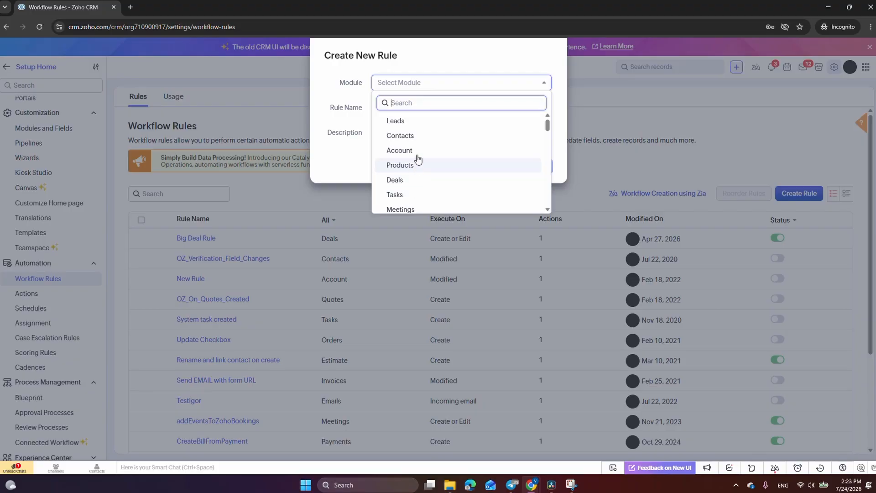
pyautogui.click(361, 118)
pyautogui.click(505, 167)
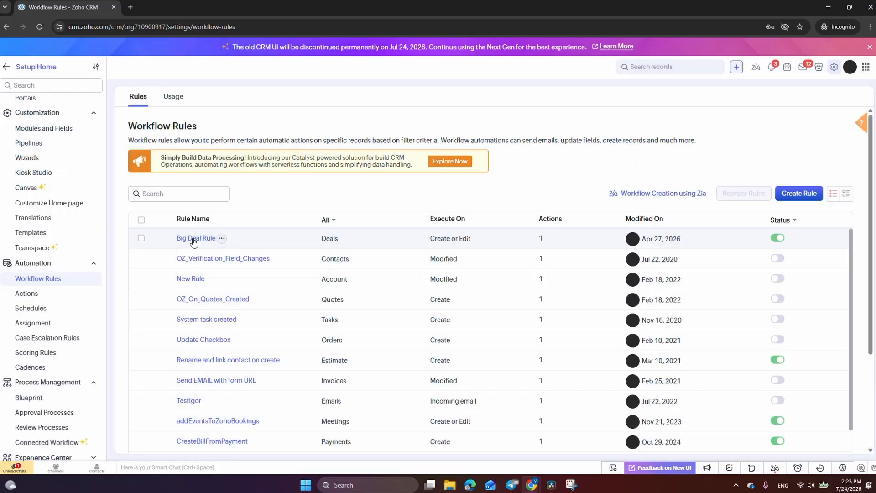
# Open the Big Deal Rule workflow and review its trigger, conditions and actions.
pyautogui.click(195, 238)
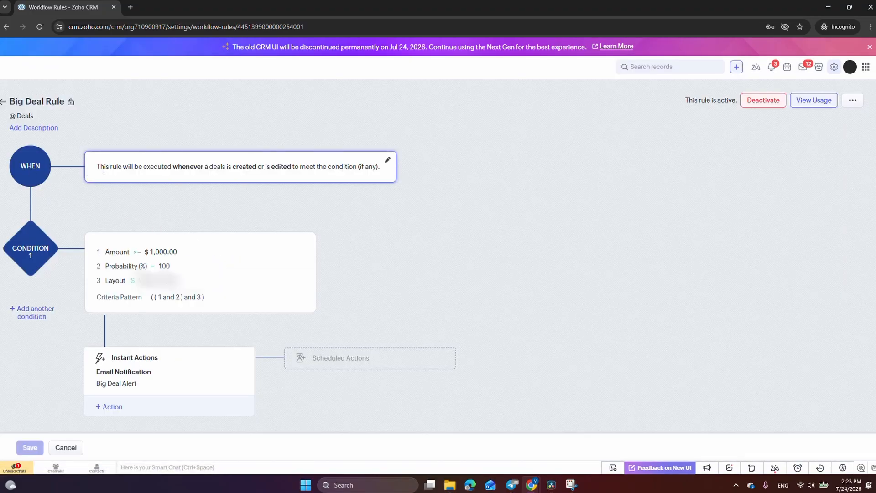
pyautogui.click(398, 194)
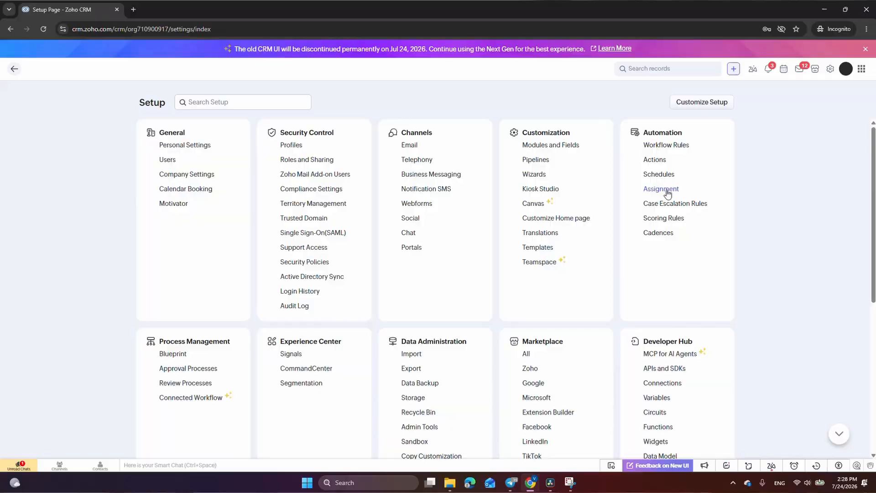
# Create an assignment rule named testvideo for the Leads module.
pyautogui.click(667, 193)
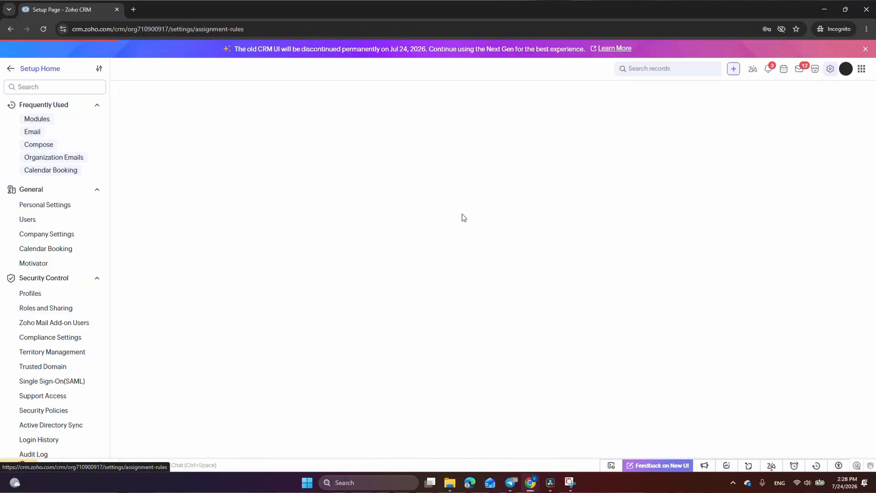
pyautogui.click(801, 163)
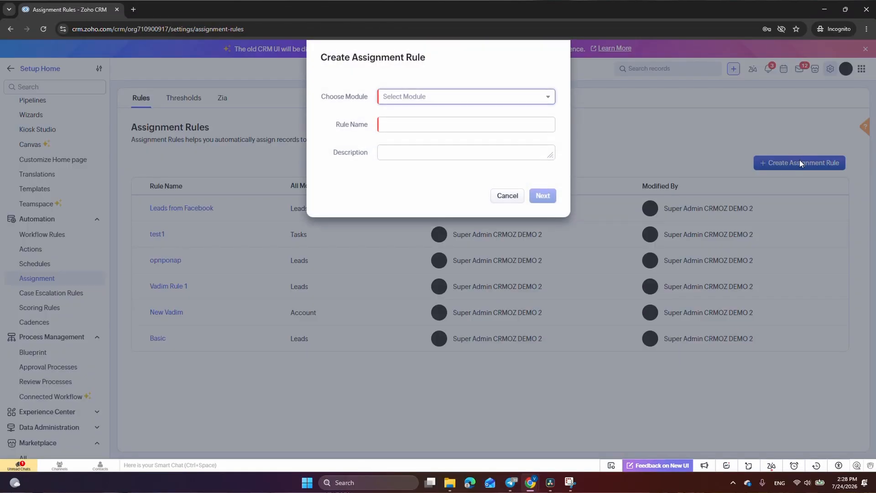
pyautogui.click(459, 96)
pyautogui.click(406, 146)
pyautogui.click(419, 121)
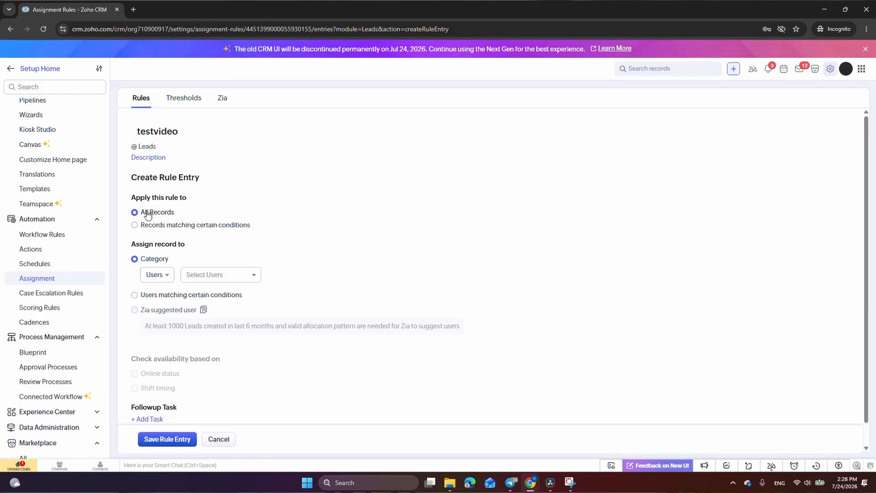
# Apply the rule entry only to records matching the condition Leads Source is Facebook.
pyautogui.click(164, 228)
pyautogui.click(183, 248)
pyautogui.scroll(-10, 208, 311)
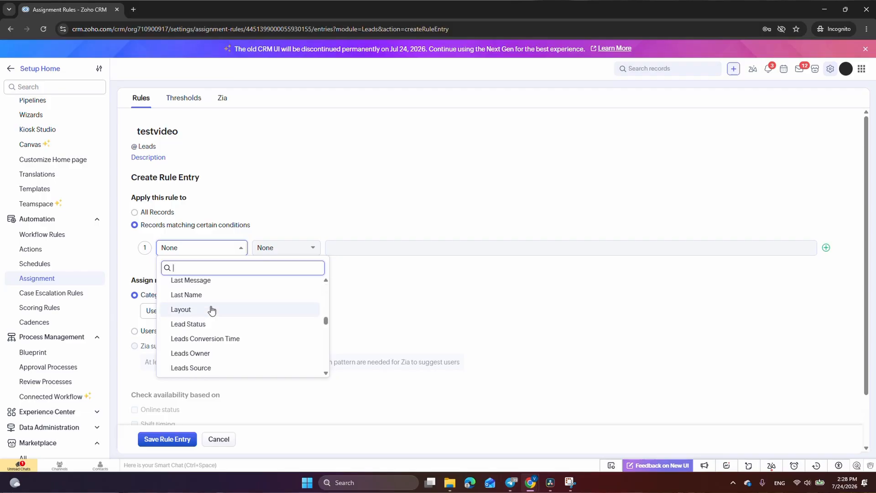
pyautogui.click(196, 321)
pyautogui.click(276, 280)
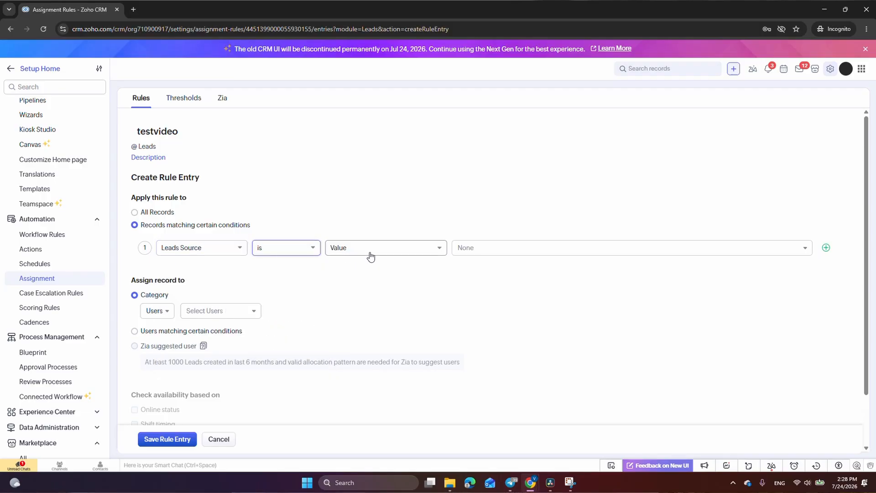
pyautogui.click(501, 252)
pyautogui.scroll(-5, 497, 313)
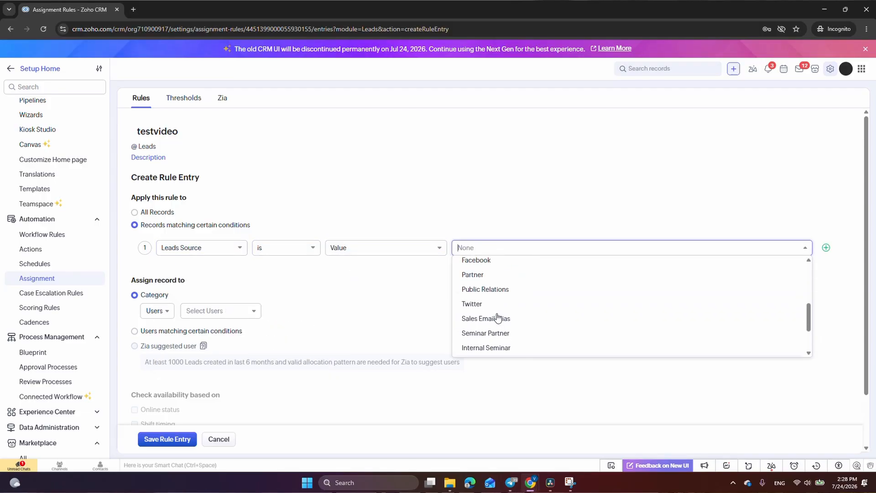
pyautogui.click(500, 260)
pyautogui.click(411, 303)
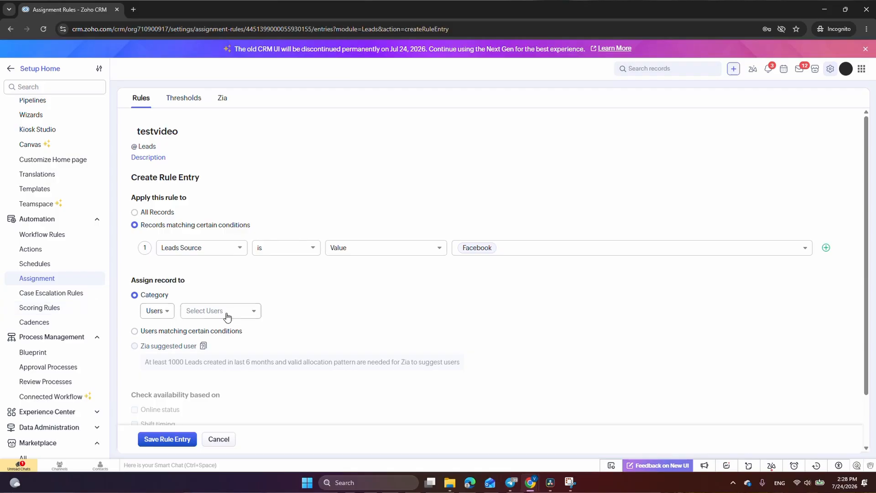
# Assign the matching leads to the Super Admin user under the Users category.
pyautogui.moveTo(138, 282); pyautogui.dragTo(209, 314)
pyautogui.click(224, 355)
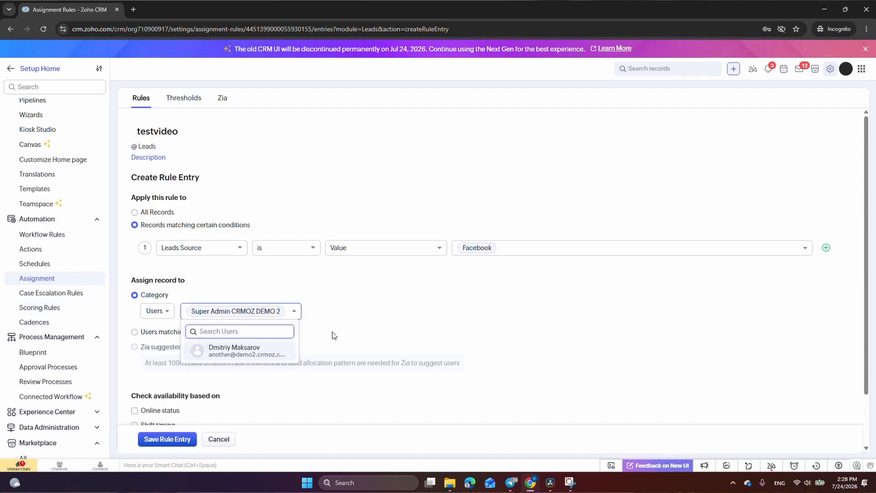
pyautogui.scroll(-1, 205, 333)
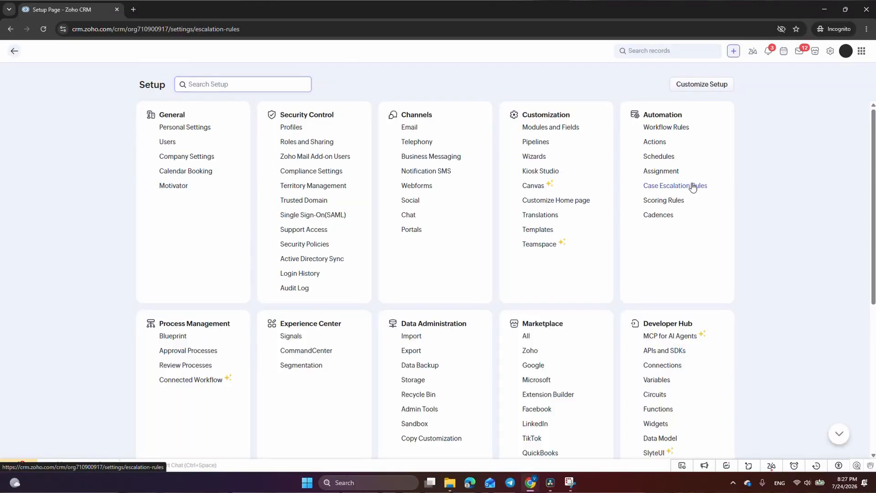
# Create a case escalation rule named test and open it.
pyautogui.click(693, 186)
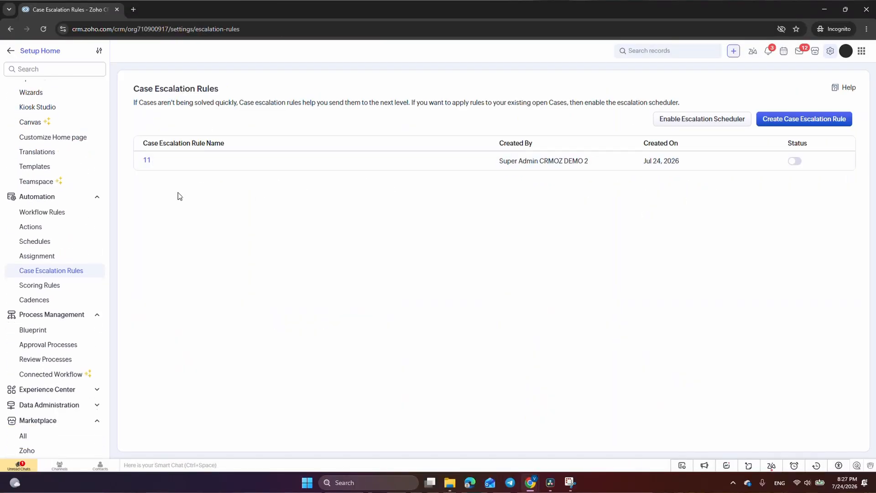
pyautogui.click(775, 119)
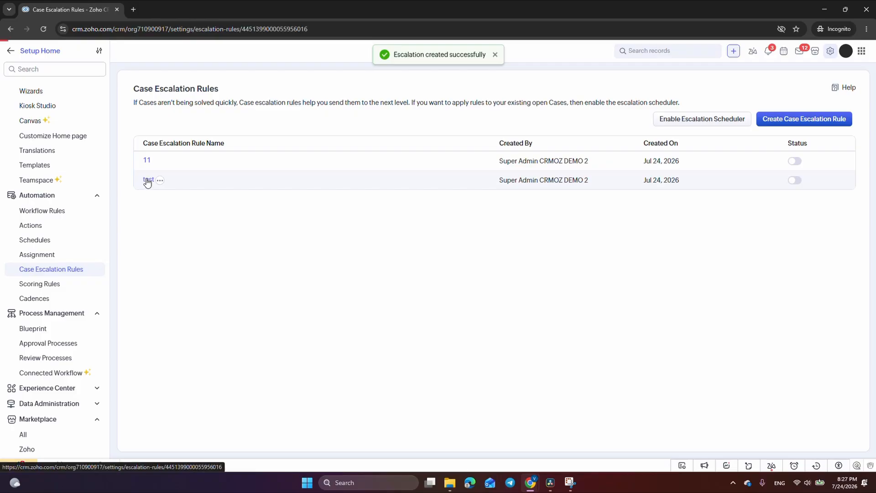
pyautogui.click(148, 181)
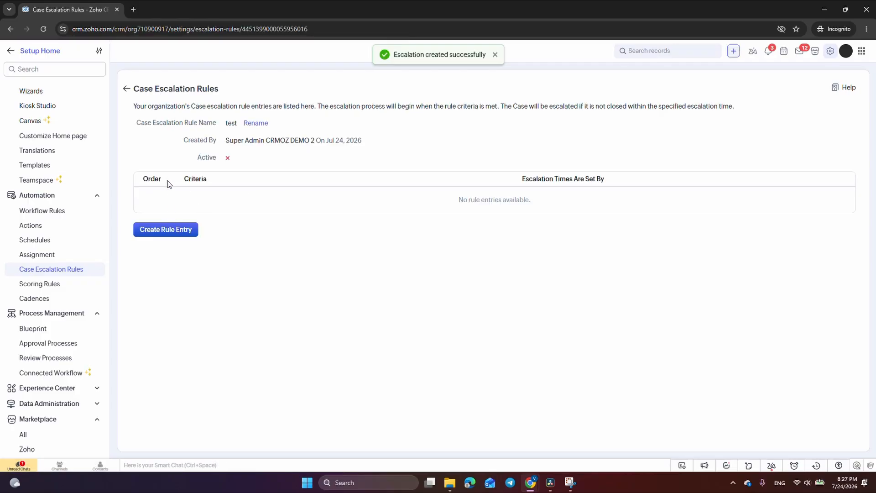
# Add a rule entry with the criterion Created Time Due in Days = 2, escalating by Case Created Time, and save it.
pyautogui.click(158, 231)
pyautogui.click(196, 201)
pyautogui.click(204, 294)
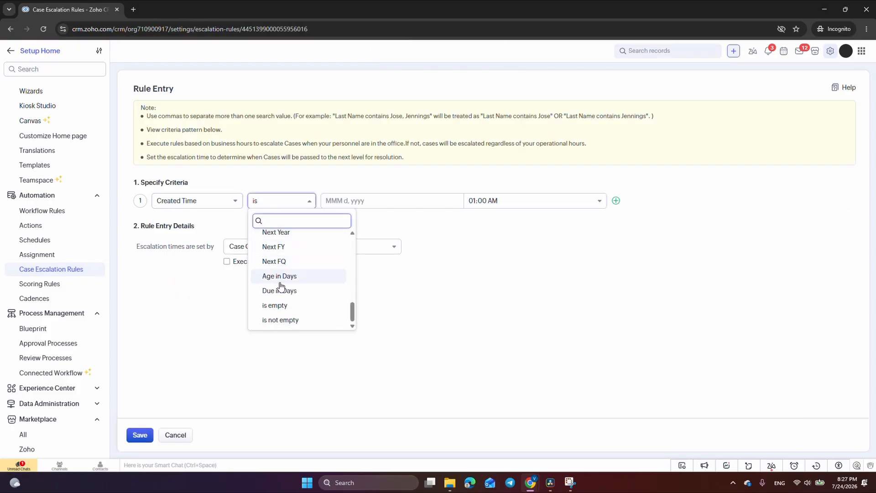
pyautogui.click(281, 291)
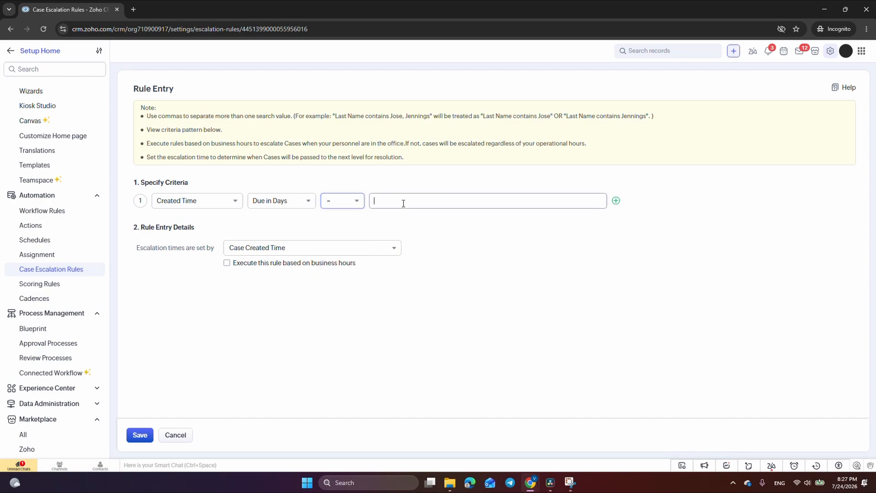
pyautogui.click(137, 434)
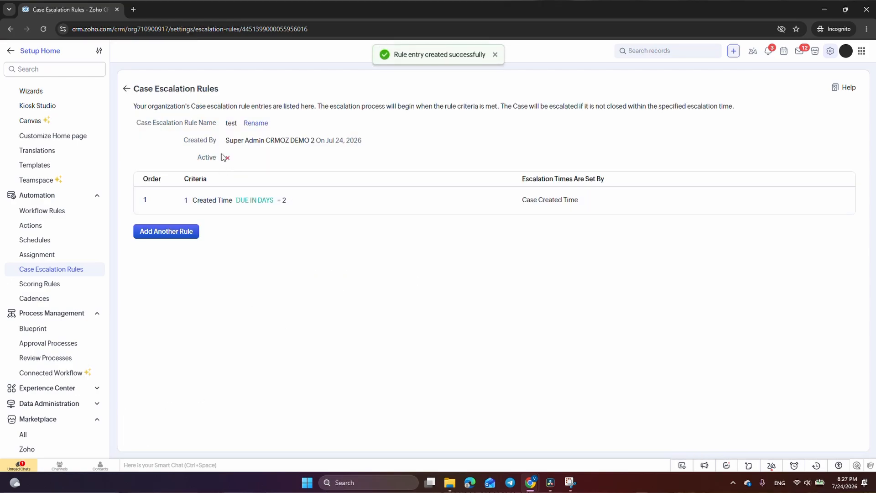